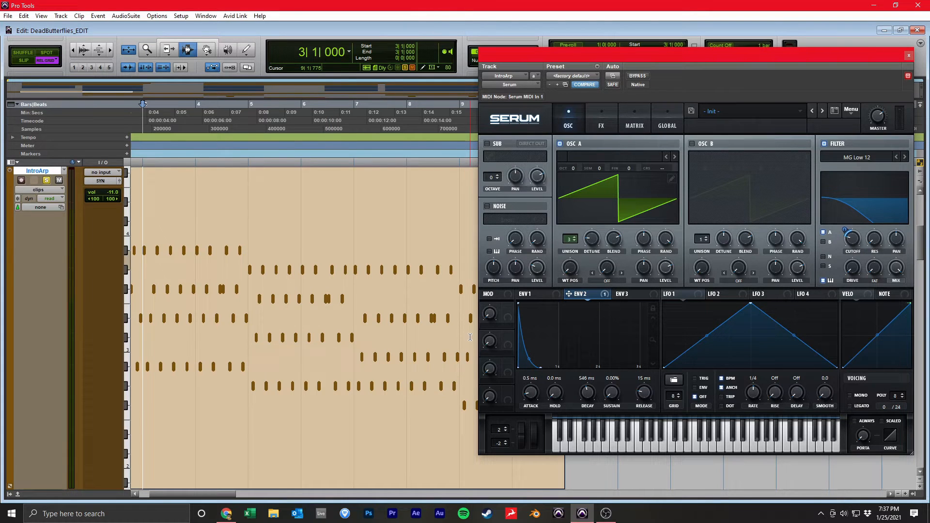
Audition the IntroArp track's Serum sound and open the track's EchoBoy insert in the Mix window.
key(space)
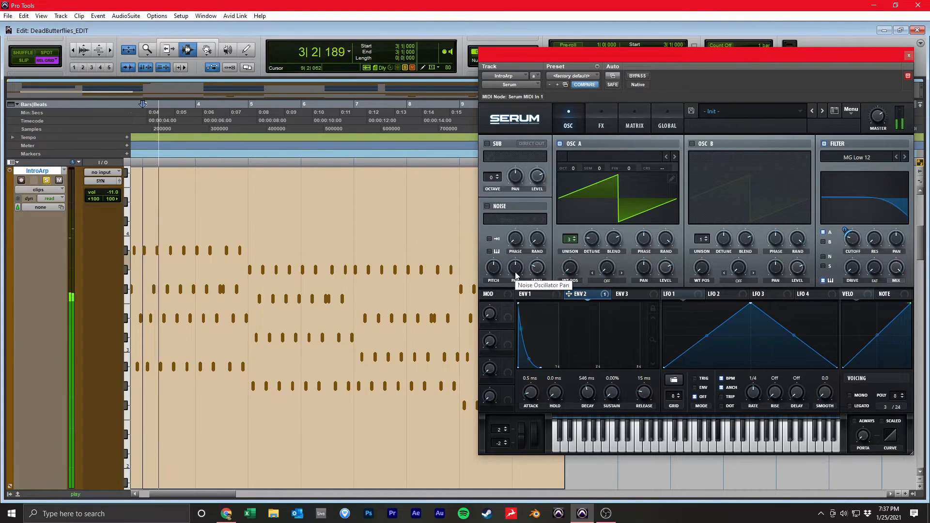
key(space)
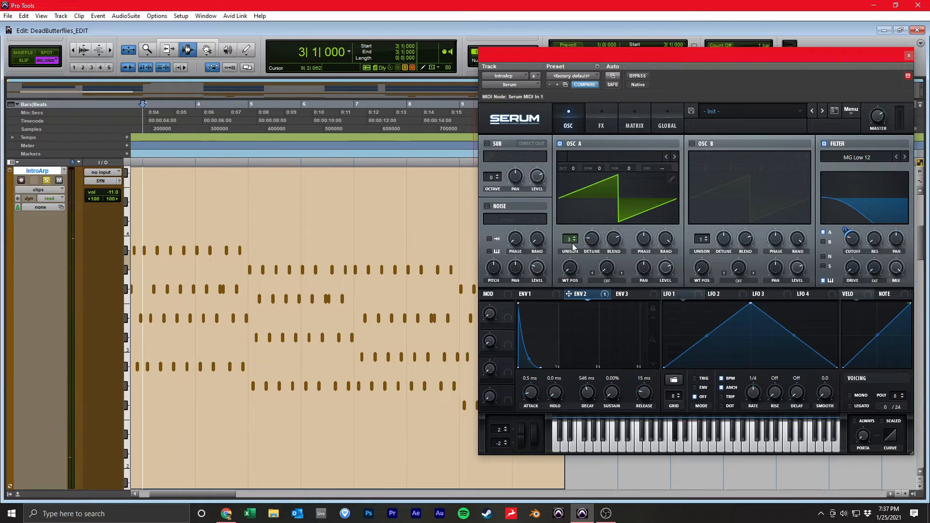
key(ctrl+equal)
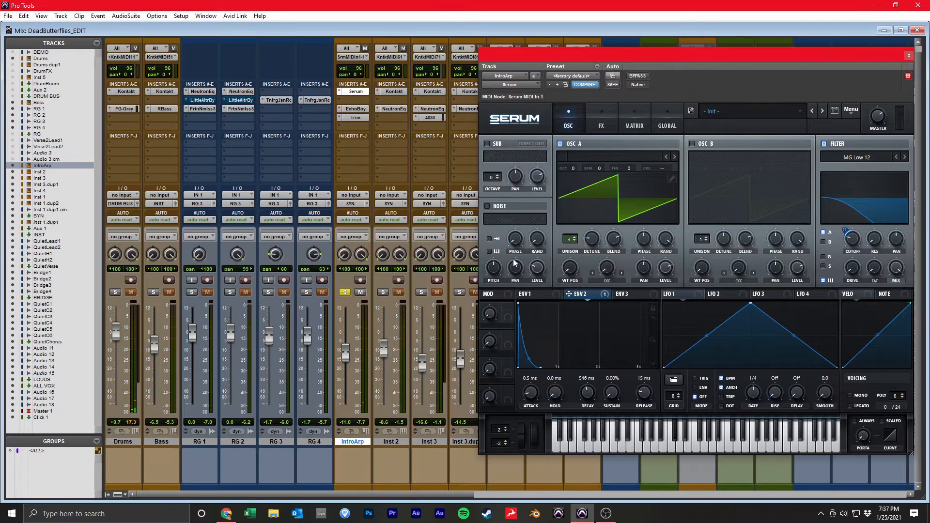
click(351, 111)
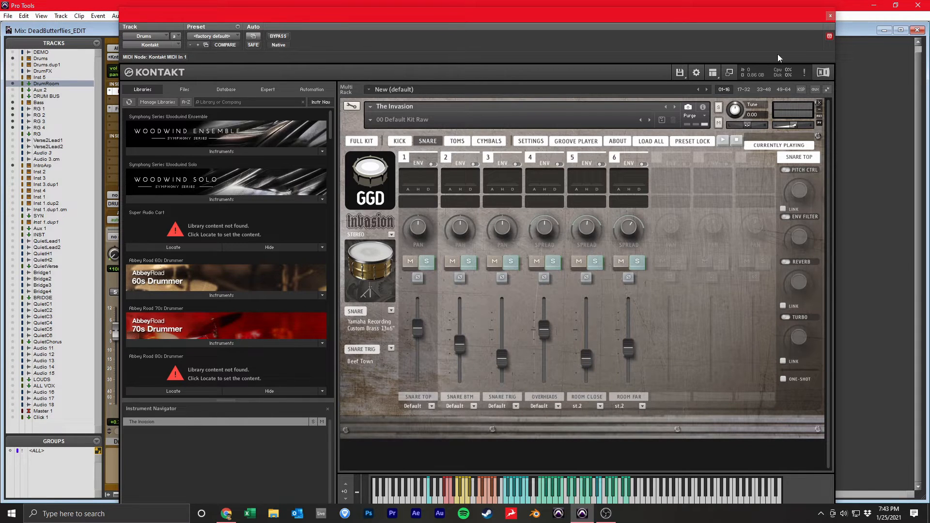
Close the Kontakt drum instrument, solo the Drums track, and raise the DrumRoom track's fader.
click(831, 16)
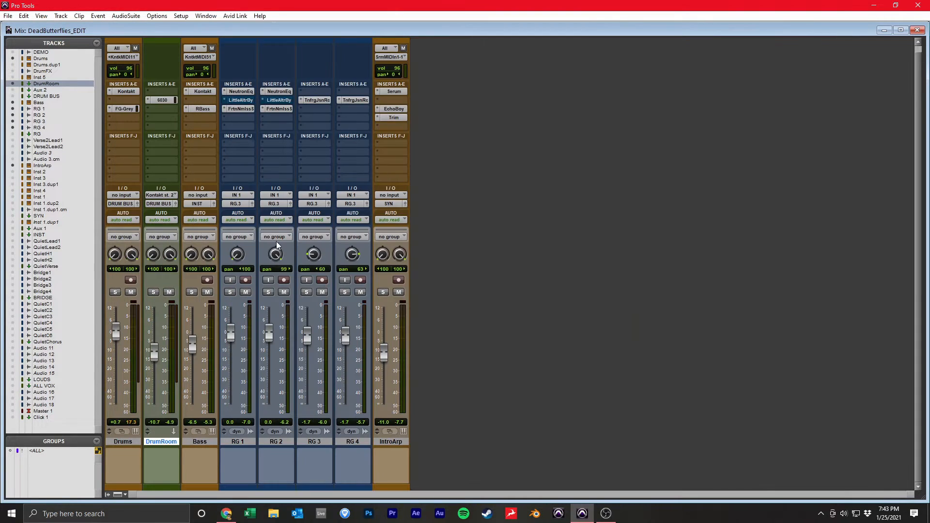
click(115, 292)
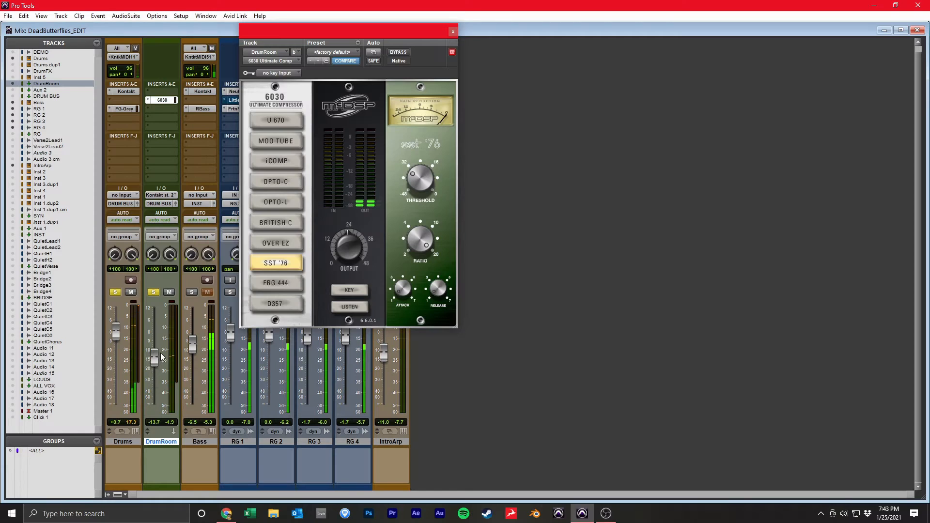
drag(160, 357, 159, 342)
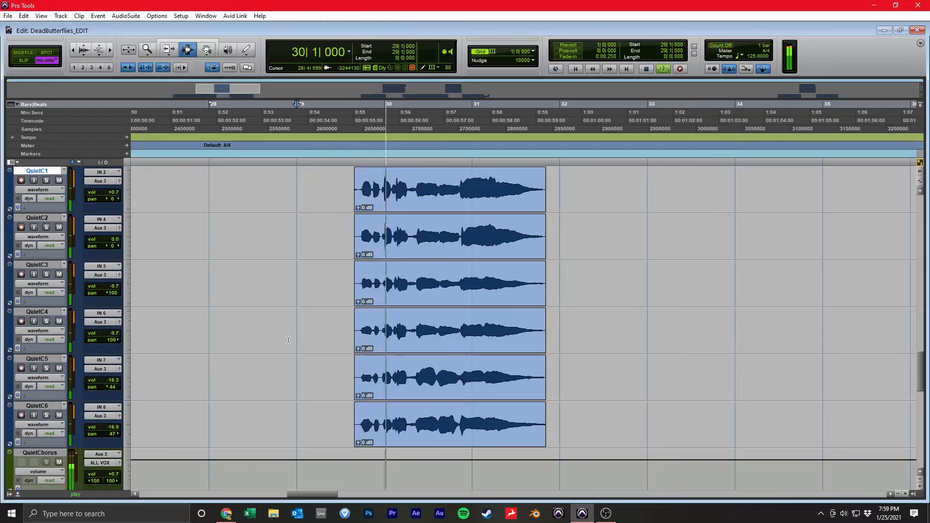
Examine the committed Inst 1.dup1.cm synth clip by selecting it and fitting its waveform in the Edit window.
key(r)
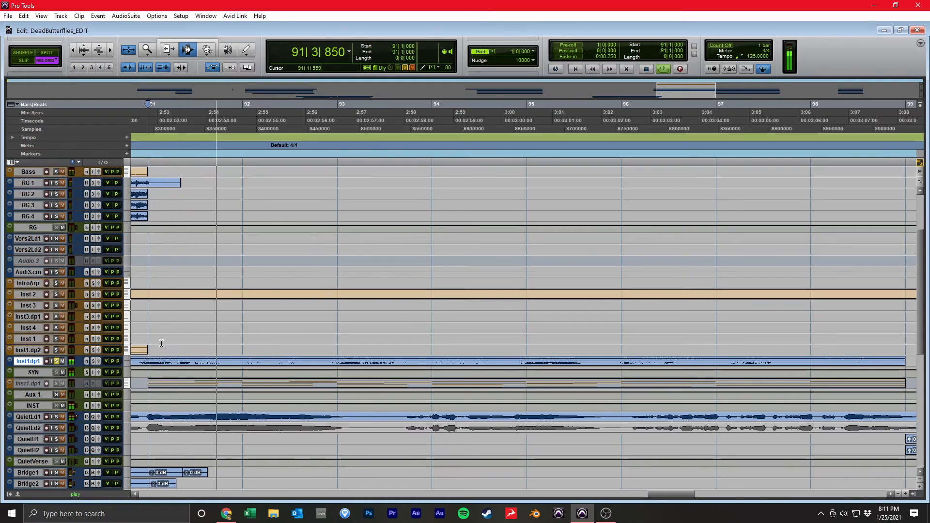
key(e)
double_click(237, 334)
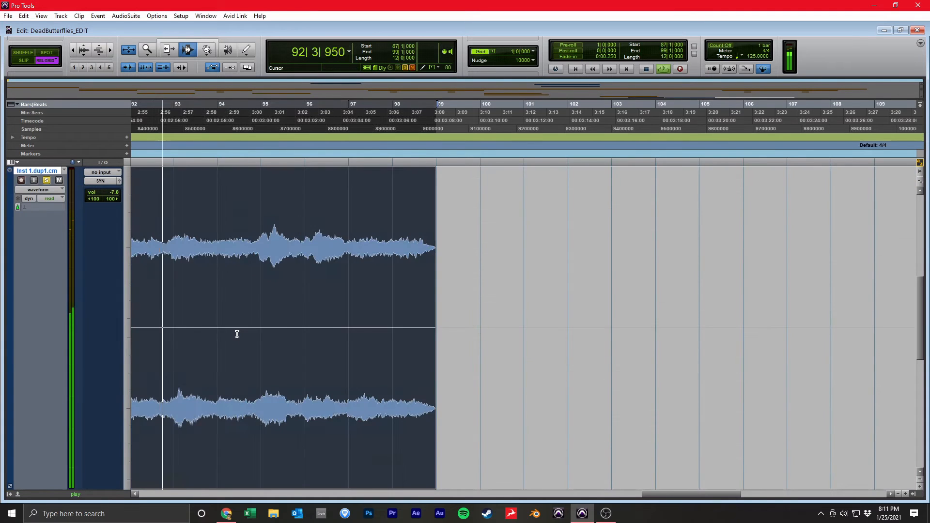
key(alt+f)
click(401, 321)
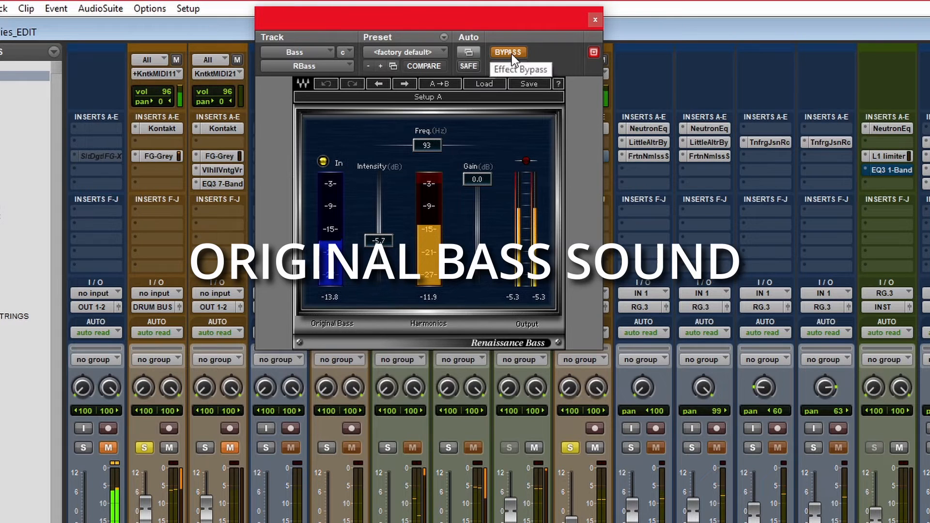
Take the RBass plug-in on the Bass track out of bypass to hear the processed bass.
click(509, 52)
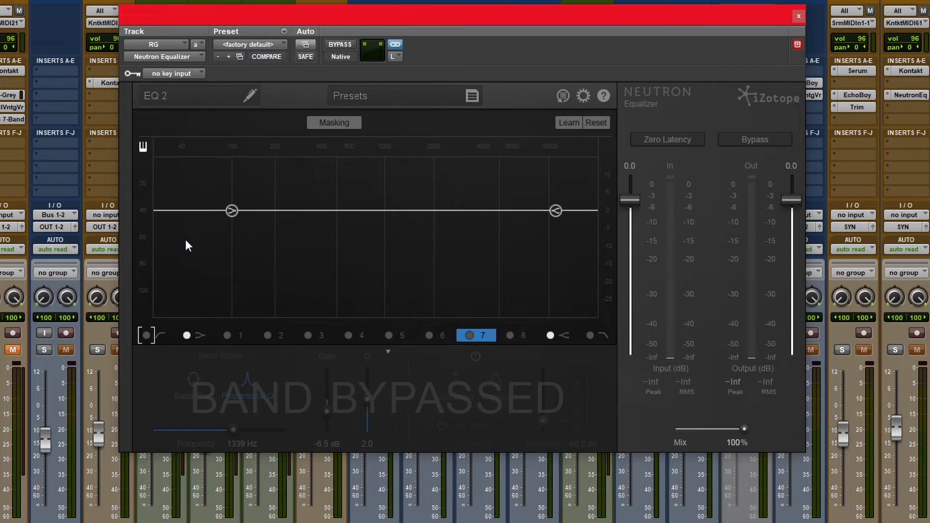
Enable the high-pass filter and band 3 in the RG bus's Neutron Equalizer, setting band 3's gain to -3.7 dB.
click(147, 334)
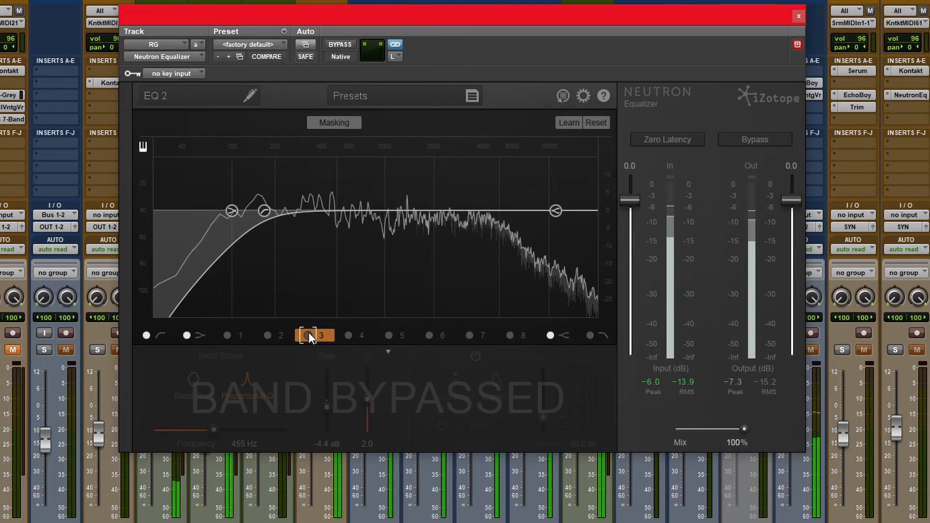
click(309, 335)
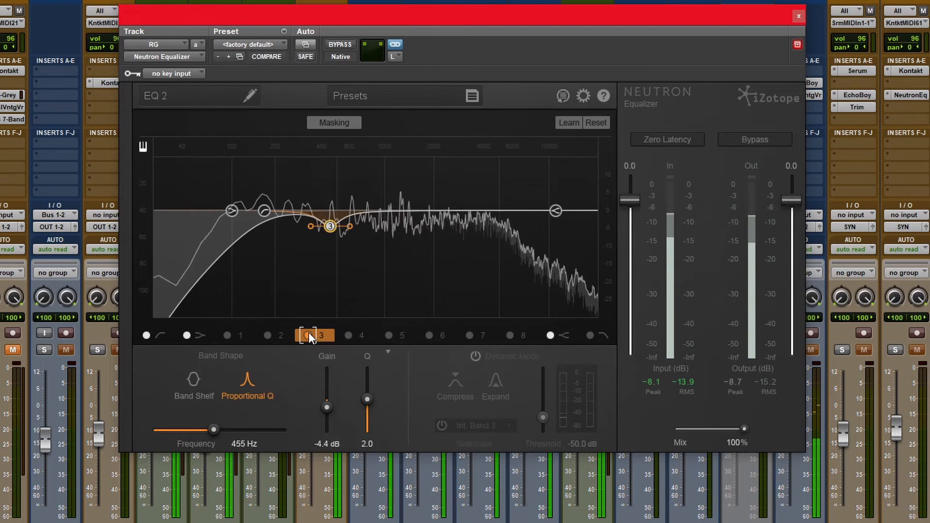
mouse_move(324, 385)
mouse_down()
mouse_move(322, 370)
mouse_move(322, 400)
mouse_up()
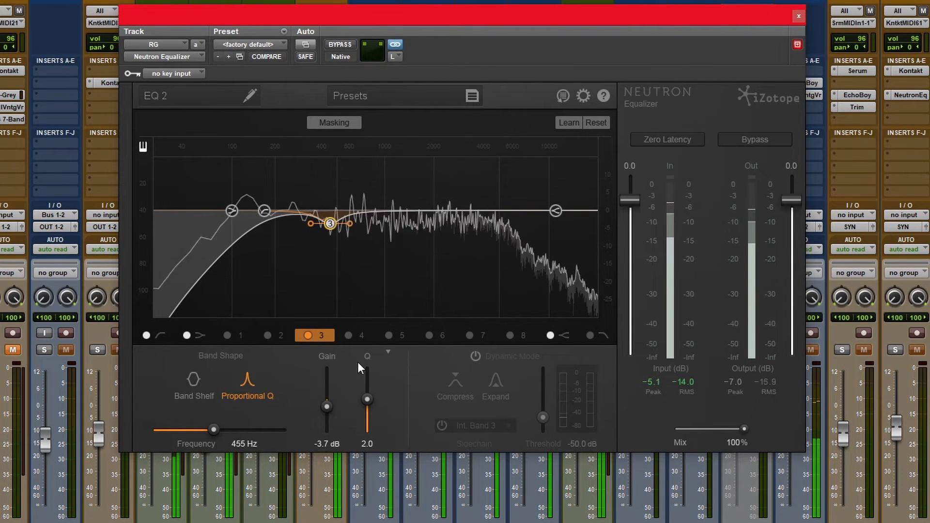
Enable bands 5 and 7 in the guitar equalizer and adjust their gain cuts, setting band 7 to -4.8 dB.
click(387, 334)
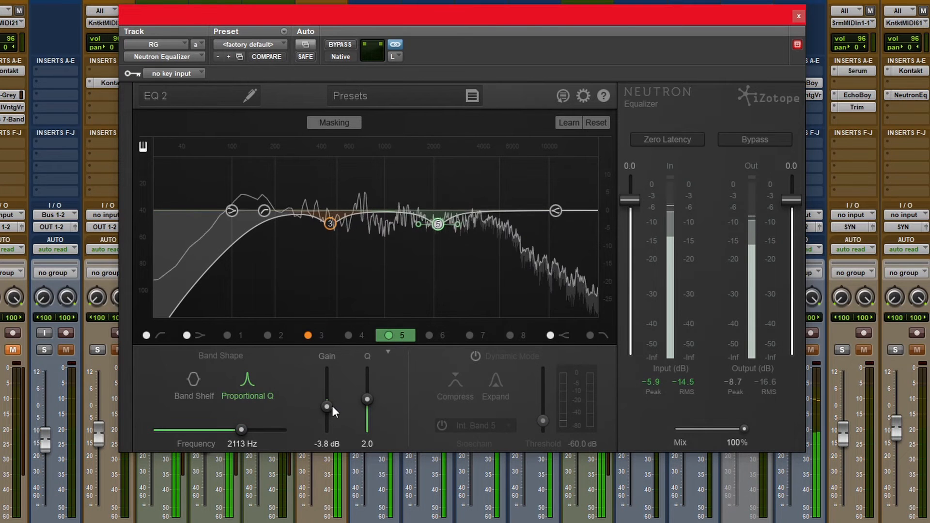
mouse_move(327, 406)
mouse_down()
mouse_move(324, 371)
mouse_move(326, 417)
mouse_up()
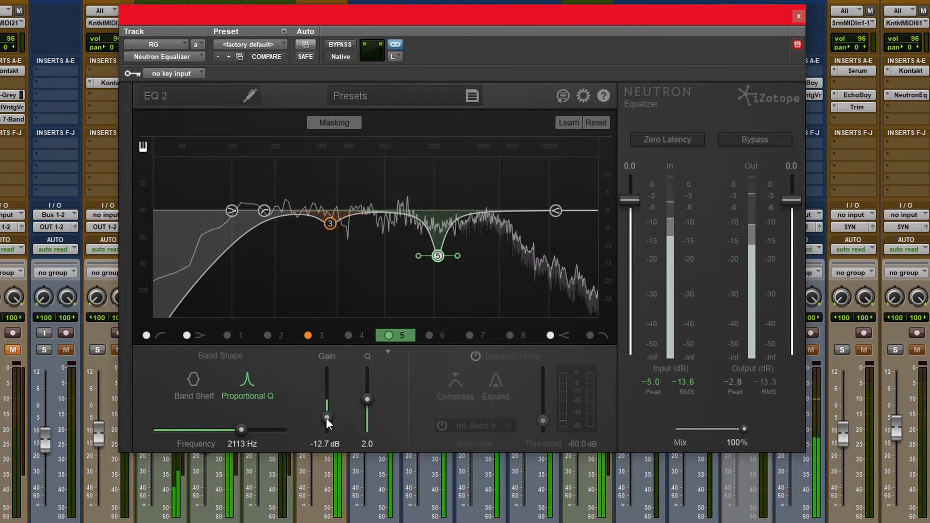
click(469, 335)
mouse_move(327, 408)
mouse_down()
mouse_move(335, 380)
mouse_move(337, 404)
mouse_up()
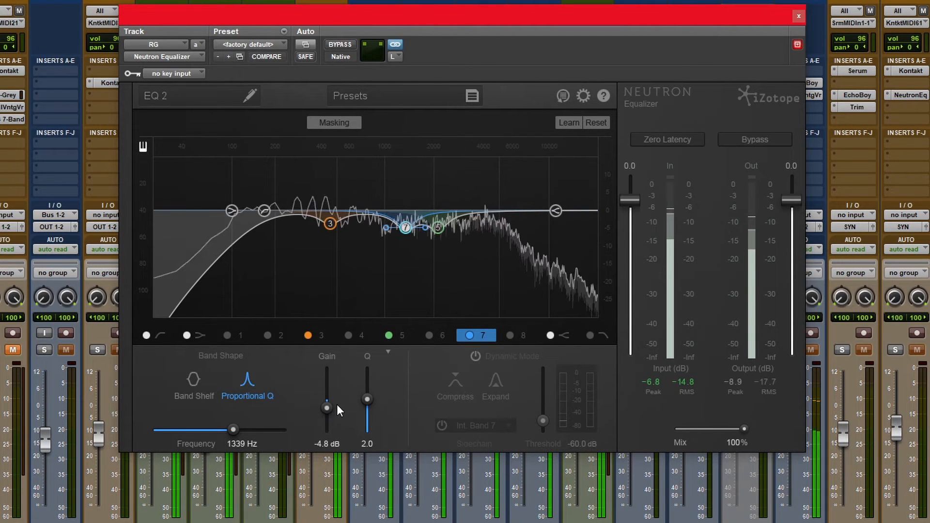
Compare the rhythm guitars with the Neutron Equalizer bypassed and active.
click(340, 45)
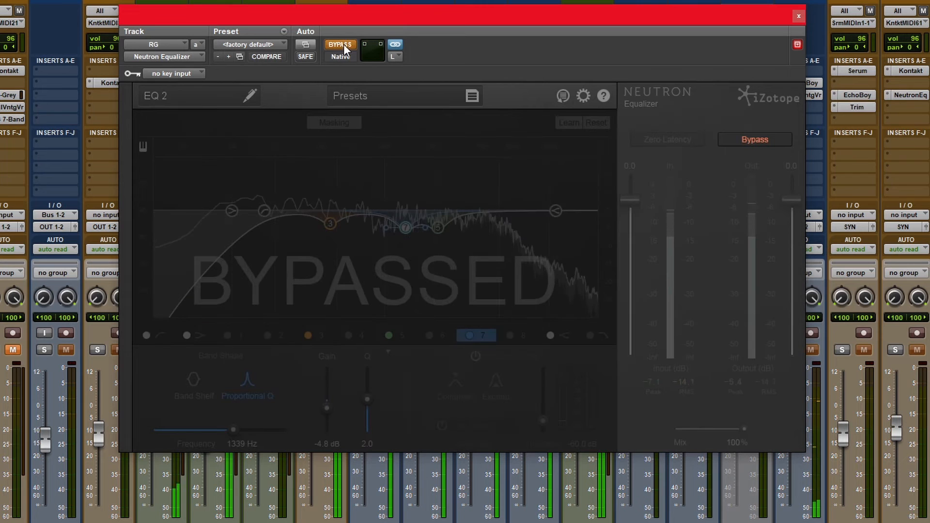
click(340, 45)
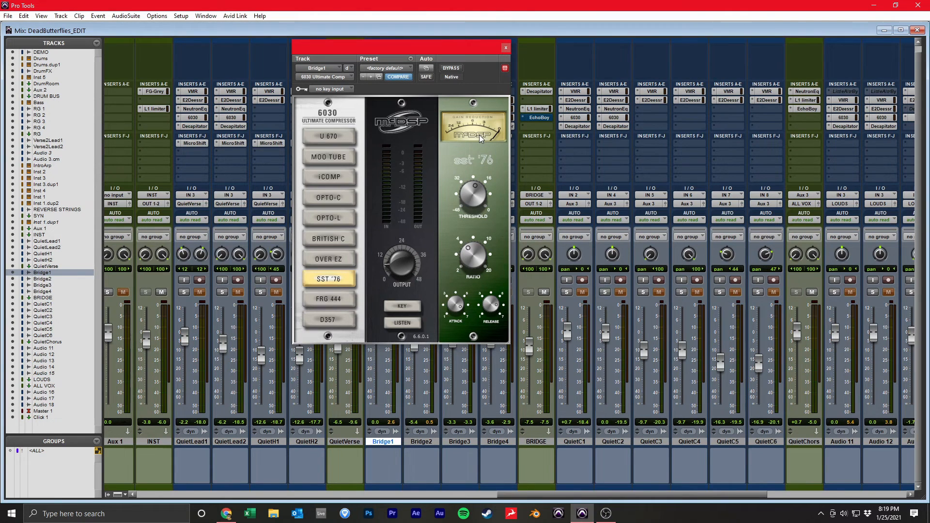
Audition Bridge1's 6030 compressor and highlight the Bridge vocal tracks and their BRIDGE bus.
key(space)
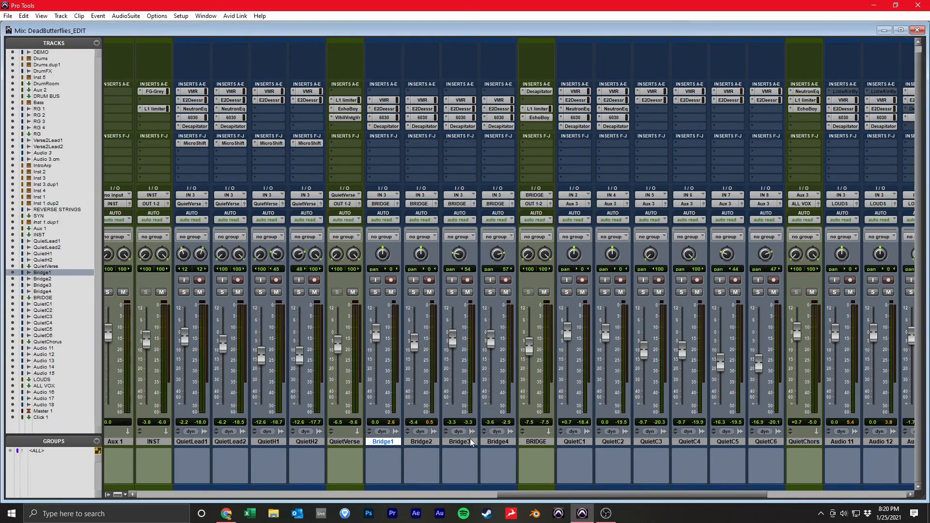
shift+click(493, 442)
click(535, 441)
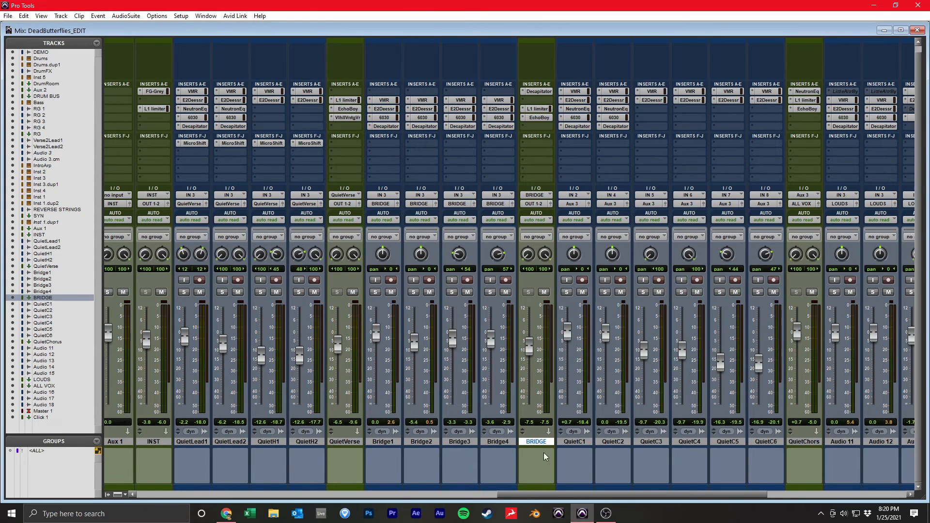
Compare the mix with the Equalizer module in Master 1's Ozone 7 switched off and on.
drag(587, 494, 690, 478)
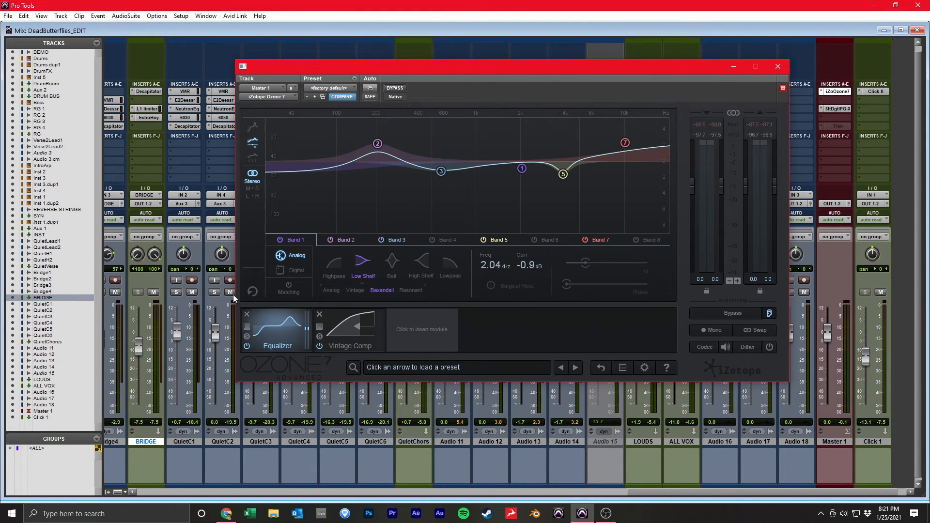
click(247, 346)
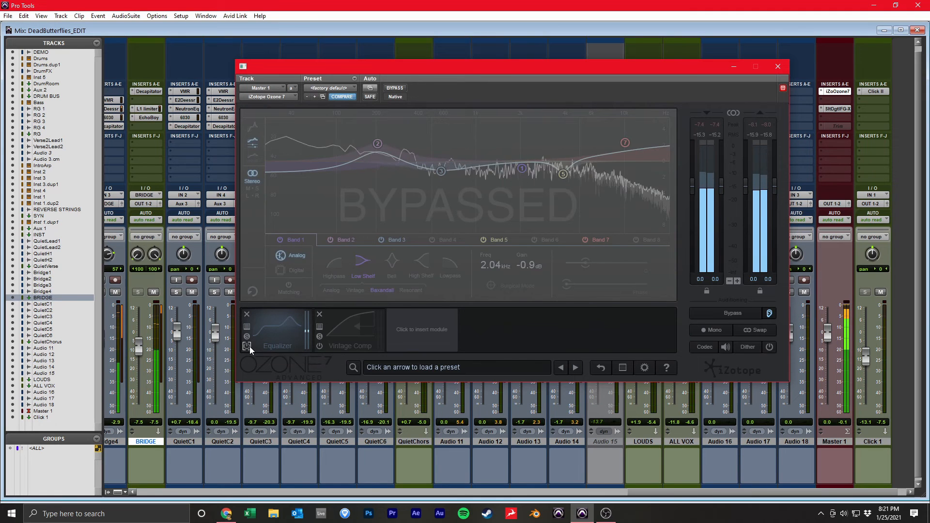
click(247, 346)
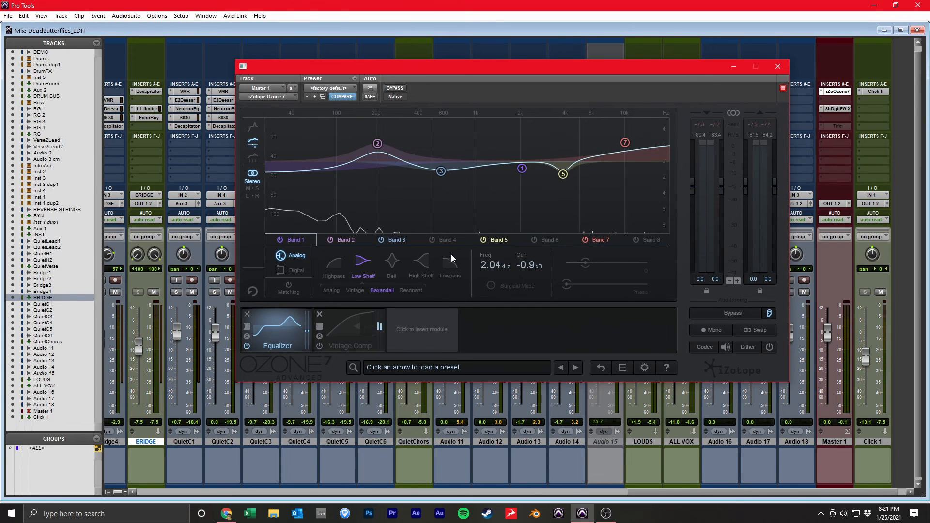
Compare the mix with all Ozone 7 processing bypassed and active, and open the Vintage Comp module's settings.
click(719, 312)
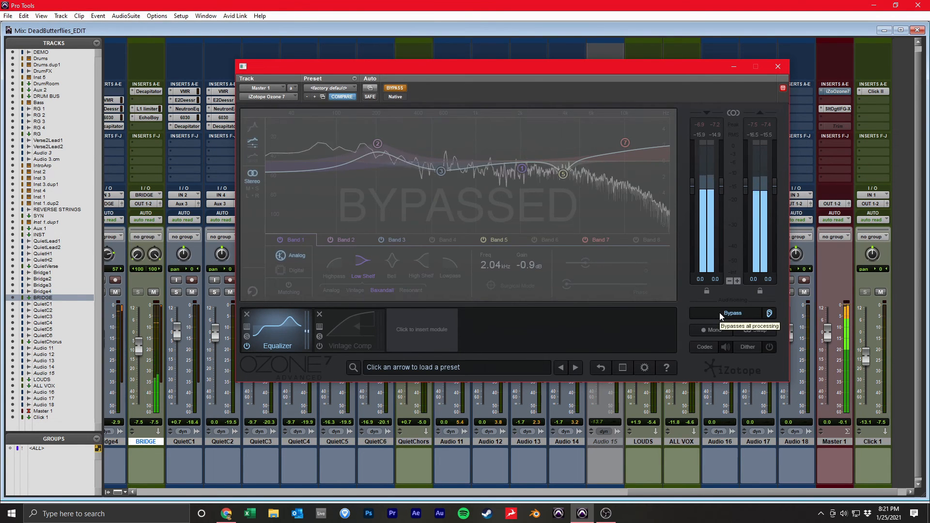
click(719, 312)
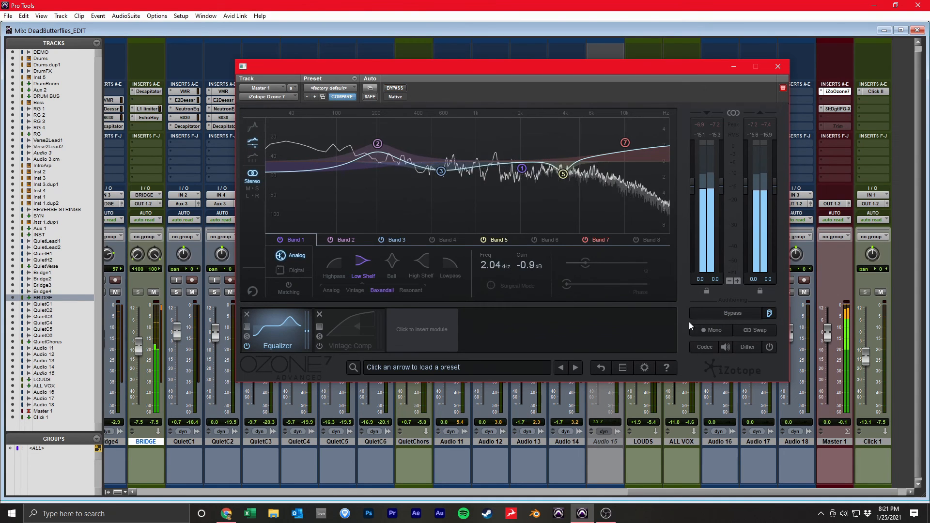
click(350, 332)
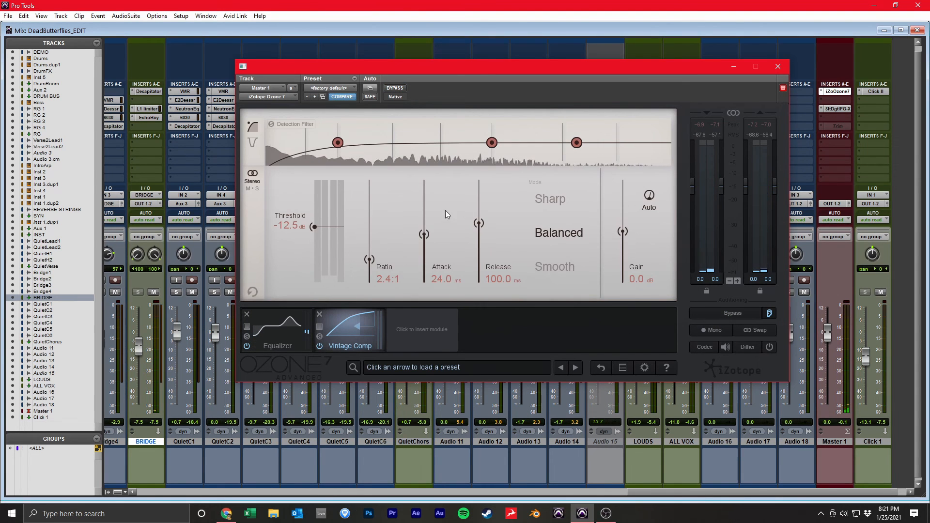